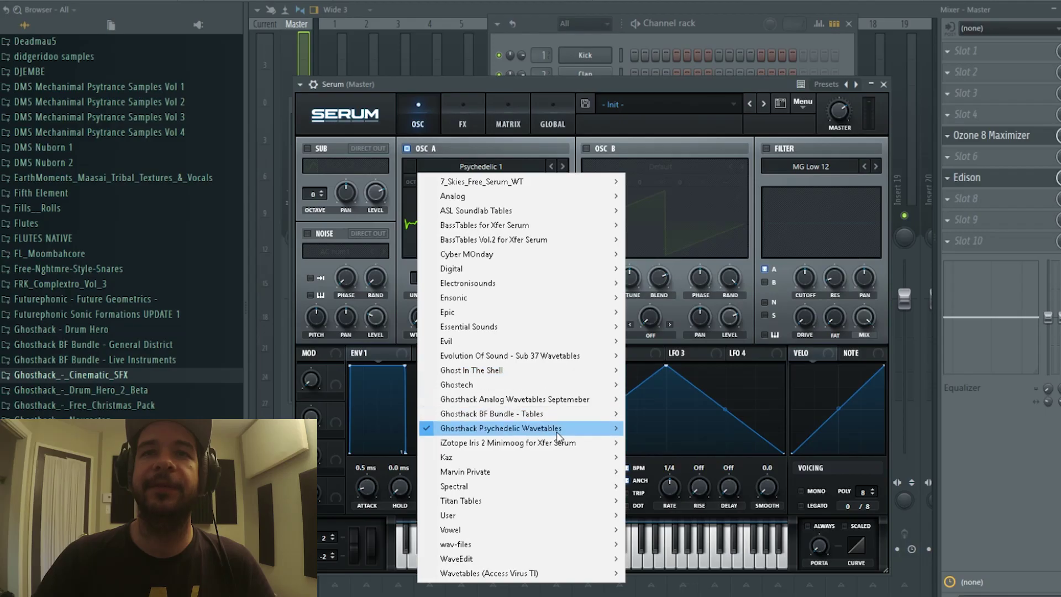
- Load Psychedelic 1 from the Screechy set of Ghosthack Psychedelic Wavetables into oscillator A and sweep its wavetable position
mouse_move(620, 429)
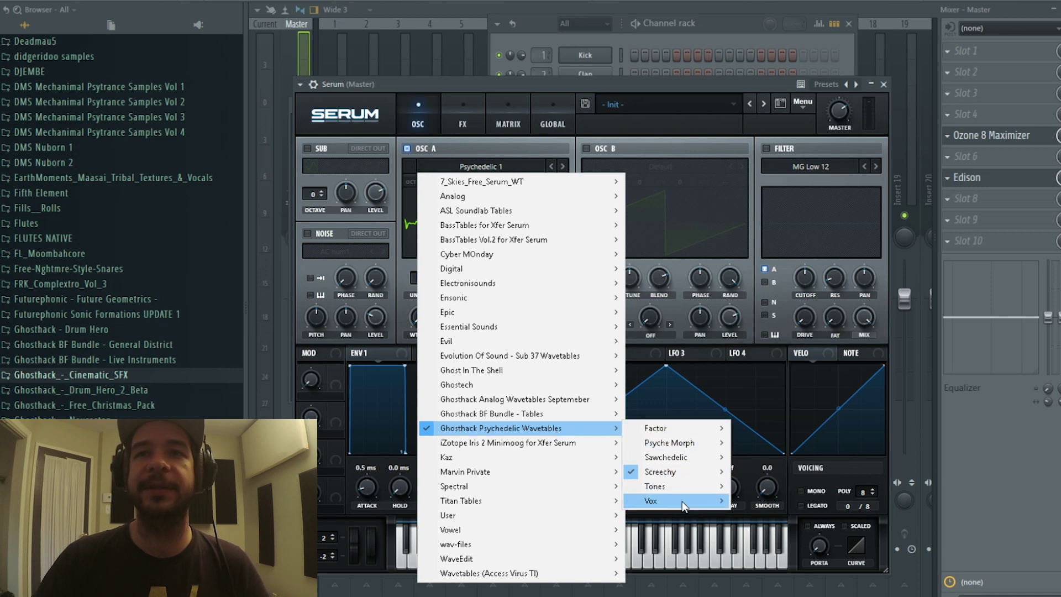
mouse_move(687, 472)
click(754, 472)
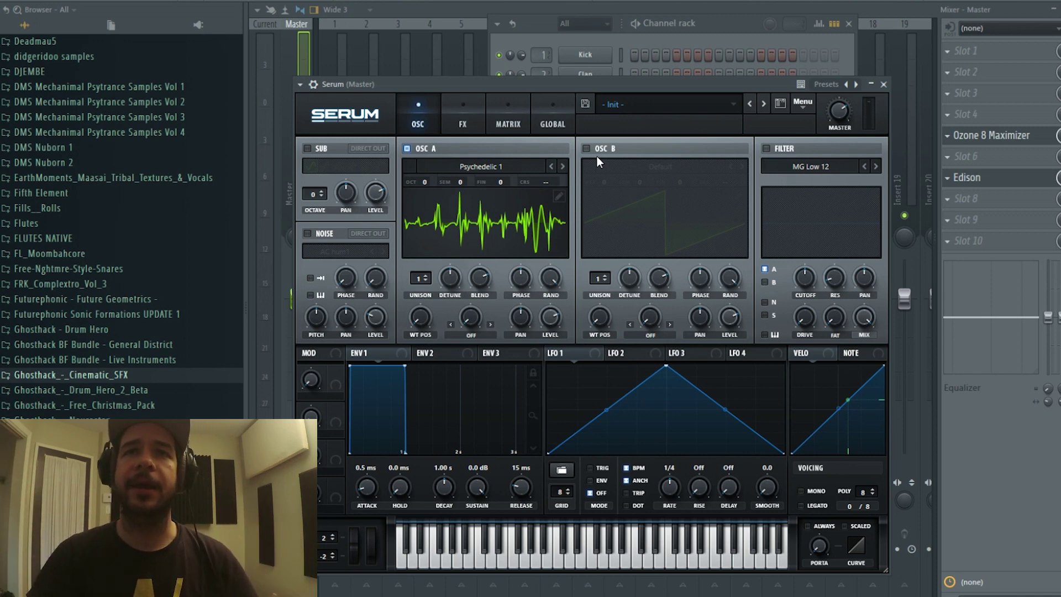
mouse_move(419, 324)
mouse_down()
mouse_move(426, 252)
mouse_move(410, 338)
mouse_up()
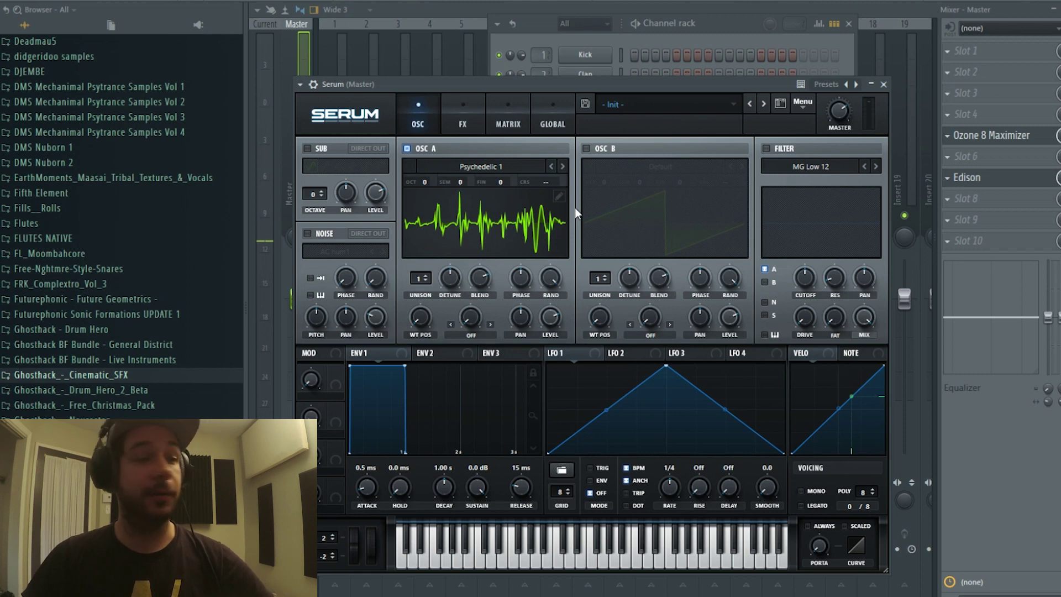
mouse_move(419, 317)
mouse_down()
mouse_move(426, 191)
mouse_move(418, 323)
mouse_up()
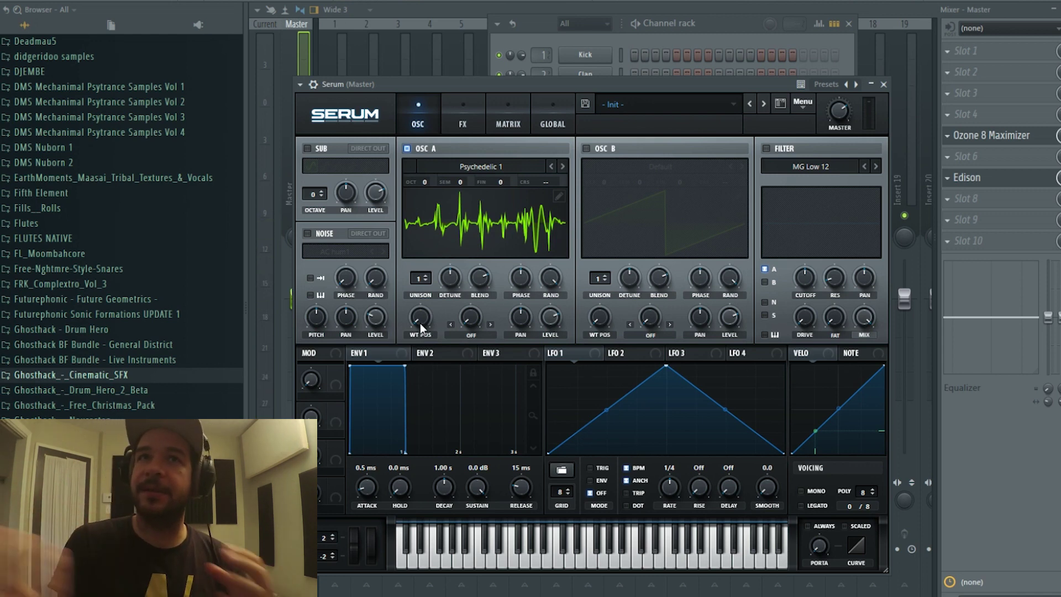
- Enable the filter with the Band 24 type and raise its cutoff while auditioning the sound
click(776, 152)
click(794, 166)
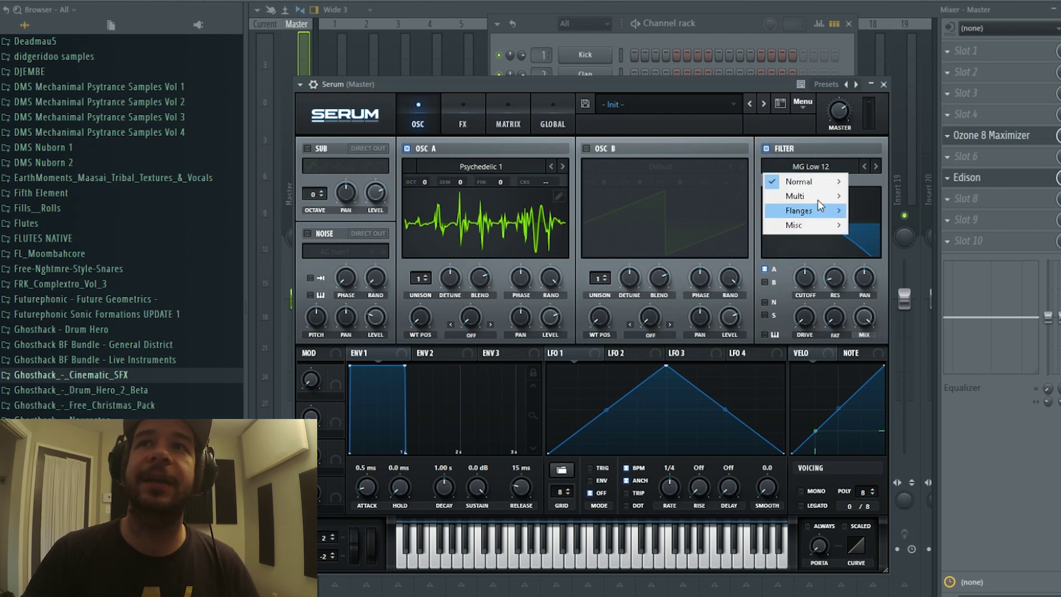
mouse_move(801, 181)
click(869, 370)
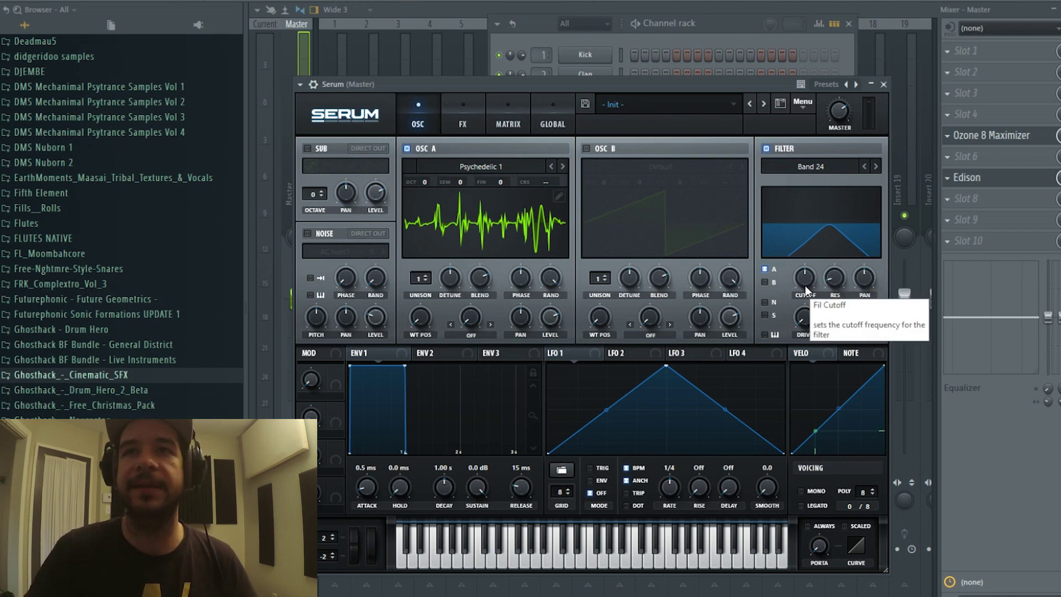
drag(804, 287, 802, 266)
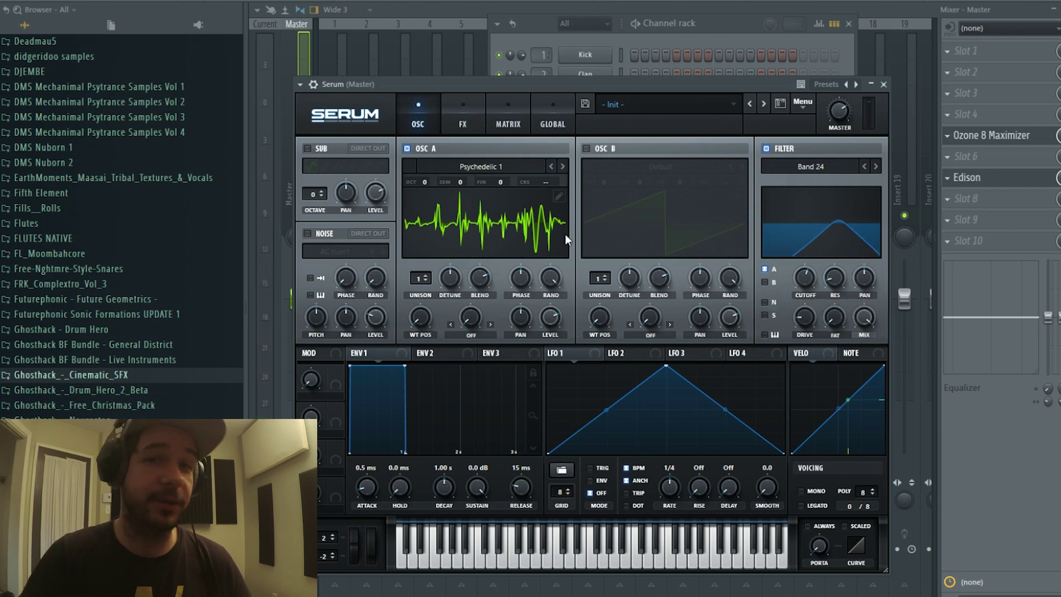
- Switch oscillator A to Psychedelic 2, sweeping the filter cutoff to about 2244 Hz and then the wavetable position
click(562, 167)
drag(803, 276, 802, 269)
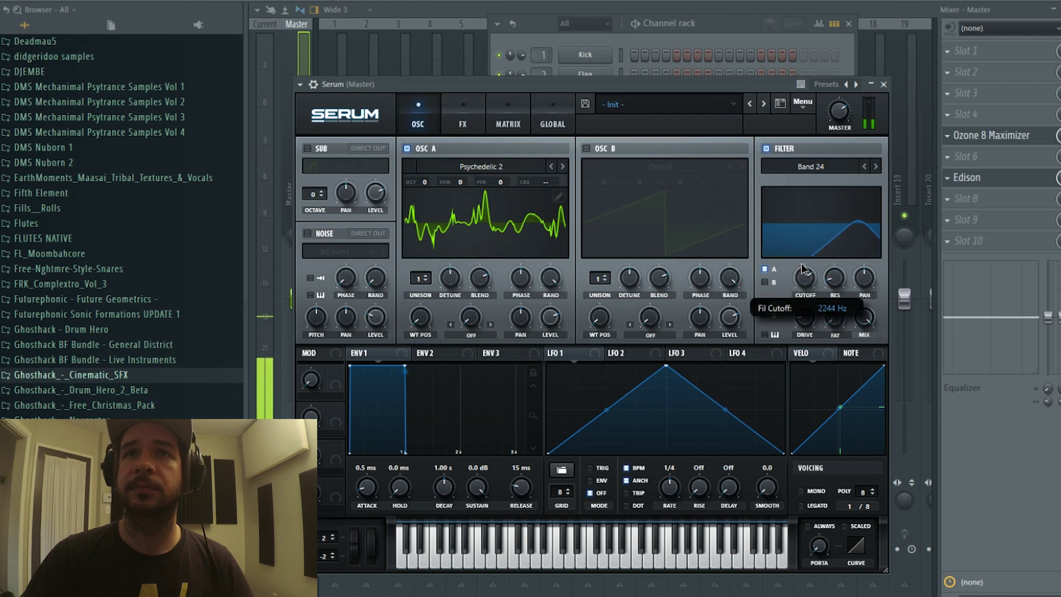
mouse_move(417, 334)
mouse_down()
mouse_move(415, 279)
mouse_move(435, 329)
mouse_up()
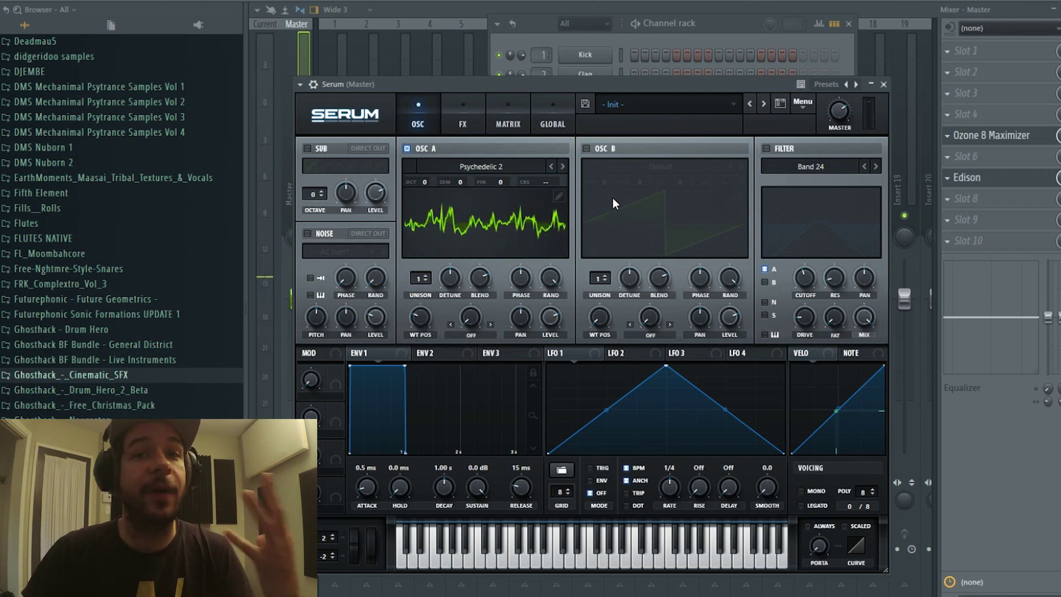
- Advance oscillator A to Psychedelic 4, sweeping the wavetable position and trying the filter cutoff before bypassing the filter
click(562, 166)
drag(423, 316, 426, 229)
click(766, 148)
drag(806, 269, 807, 268)
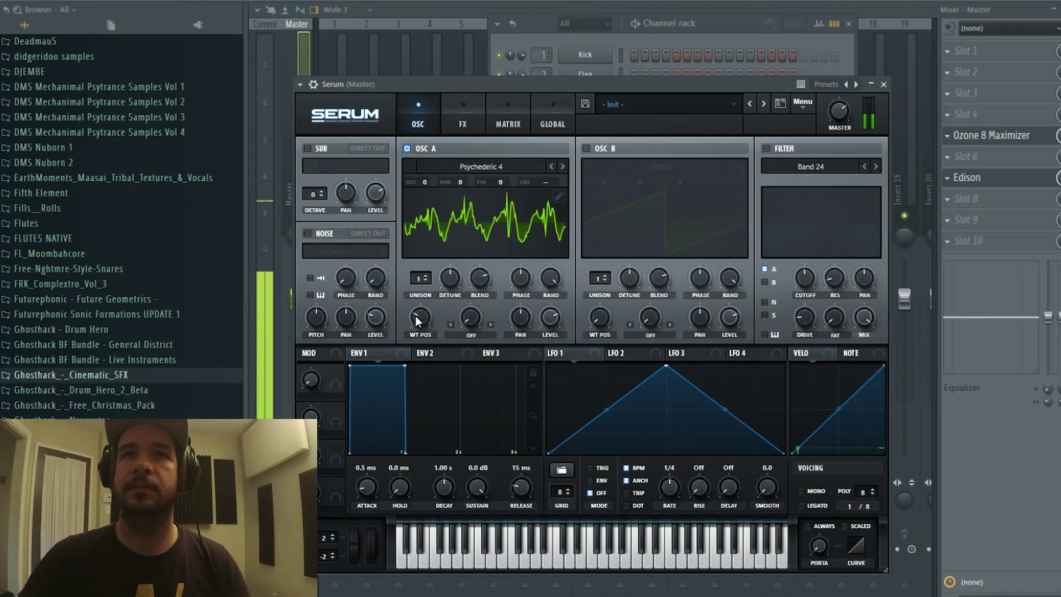
drag(415, 316, 408, 191)
- Advance oscillator A to the Psychedelic 6 wavetable and sweep its wavetable position
click(562, 166)
click(562, 167)
drag(419, 316, 416, 238)
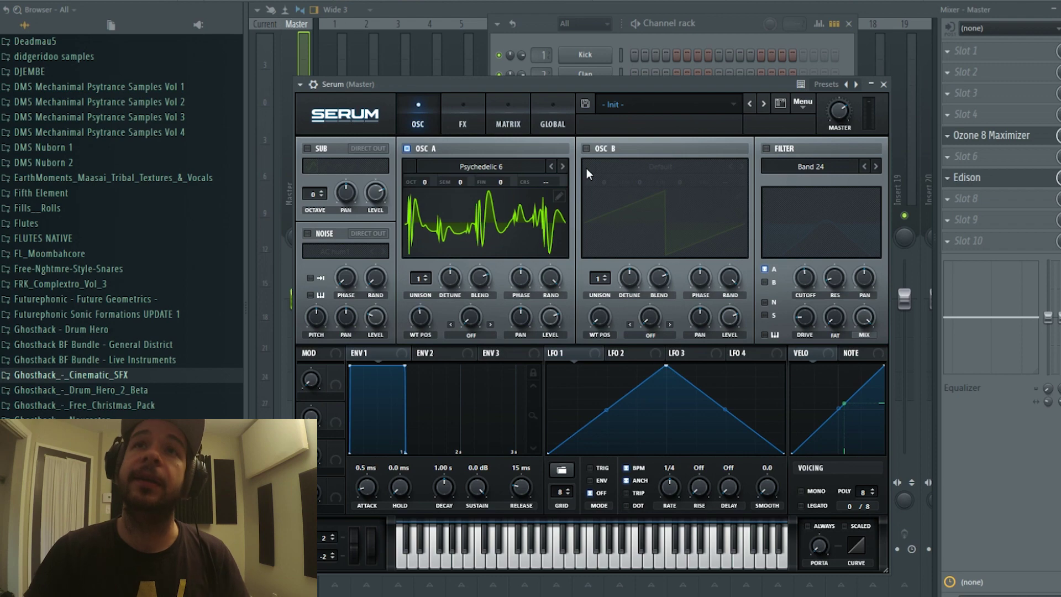
- Load Analog Asym Saw from the Sawchedelic set of Ghosthack Psychedelic Wavetables into oscillator A and sweep its wavetable position
click(516, 171)
mouse_move(540, 425)
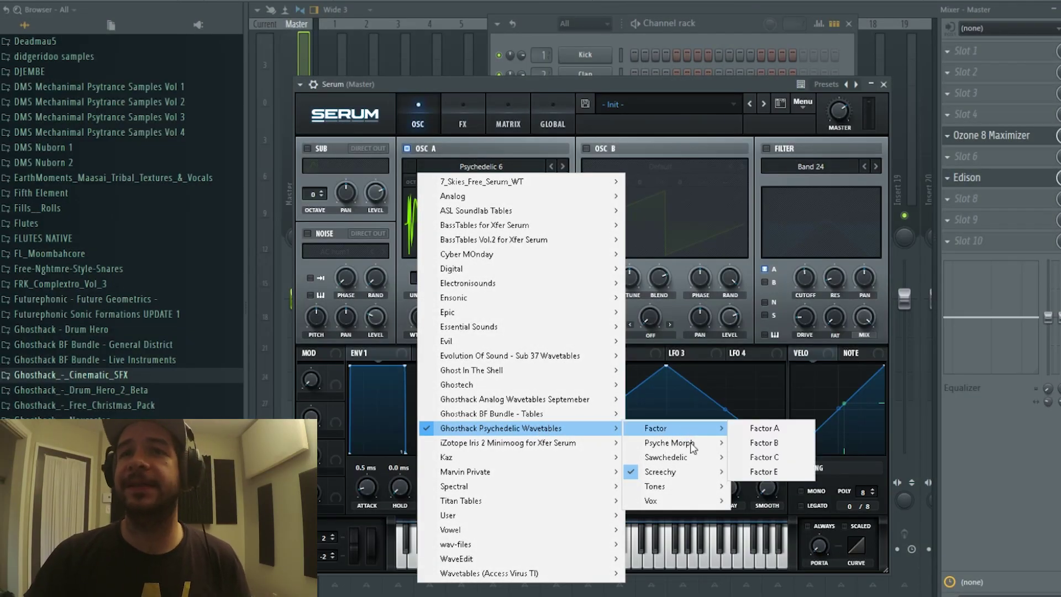
mouse_move(699, 459)
click(759, 457)
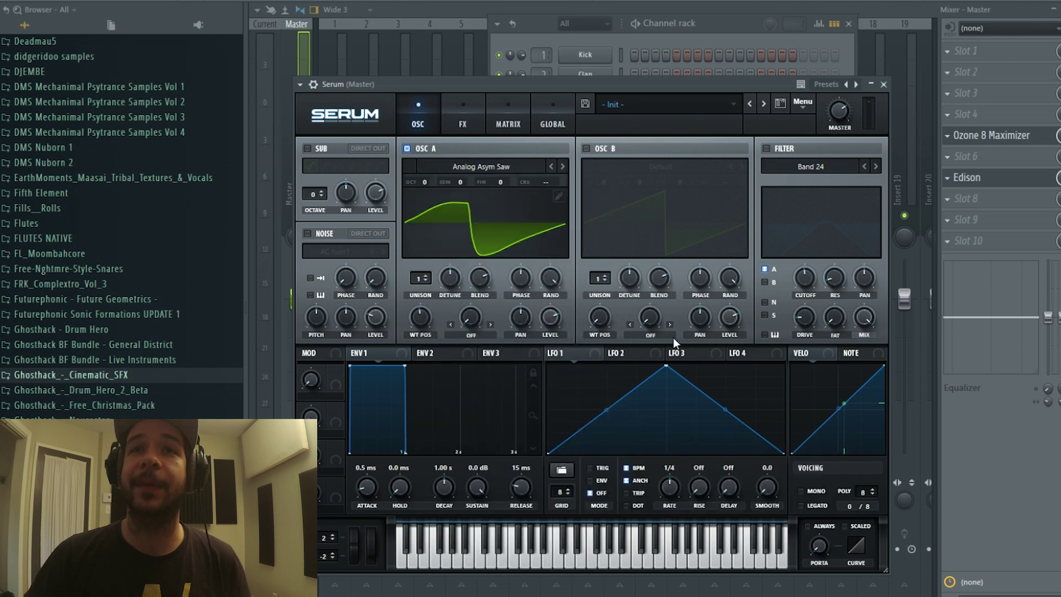
drag(430, 322, 429, 309)
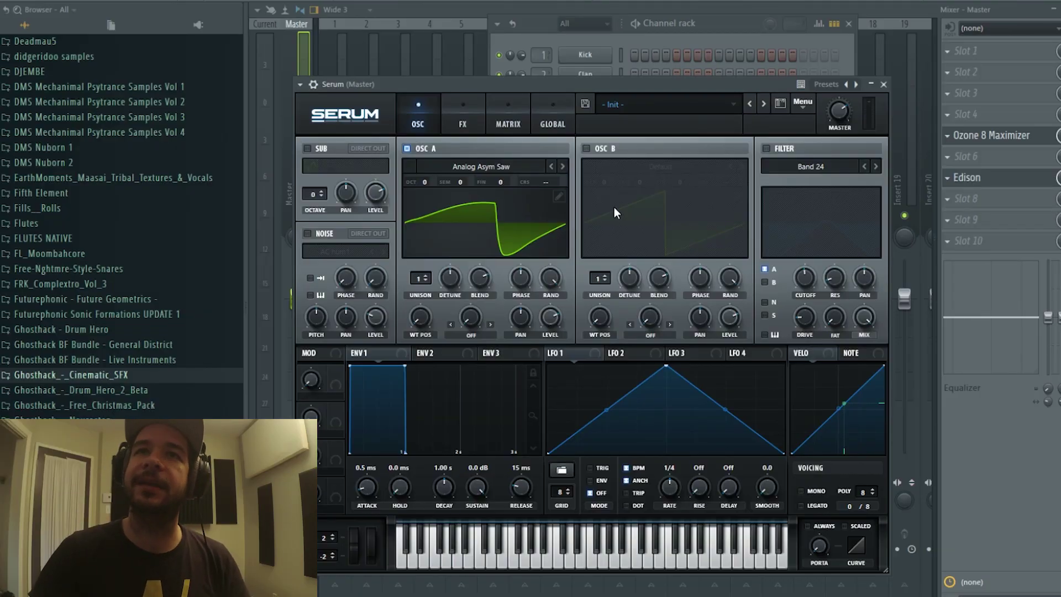
- Load the Bass - E-Boga preset from the user's Ghosthack Psytrance Awakening Vol 3 bank
click(635, 105)
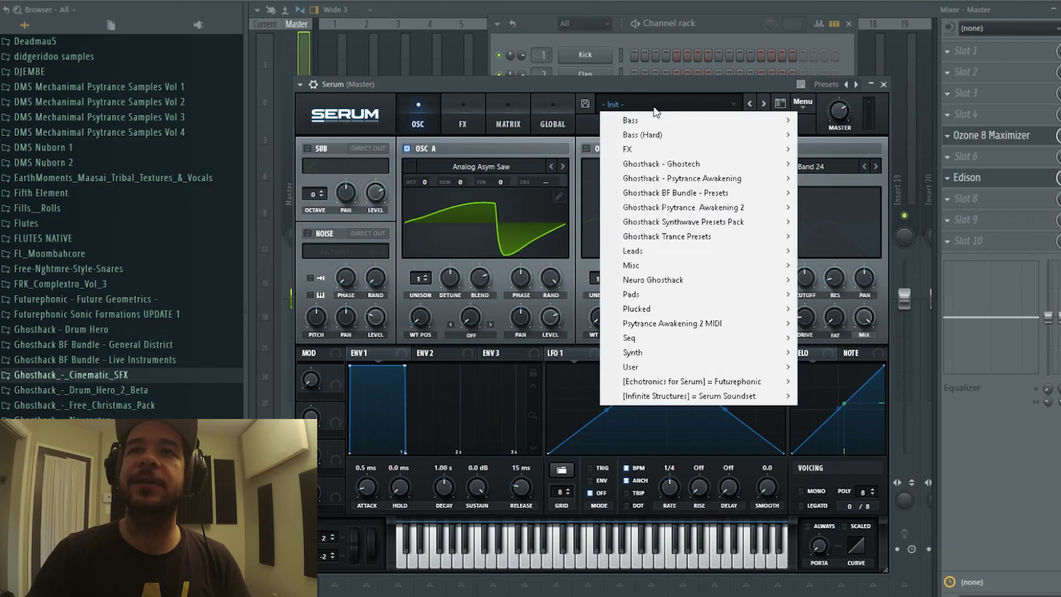
mouse_move(737, 369)
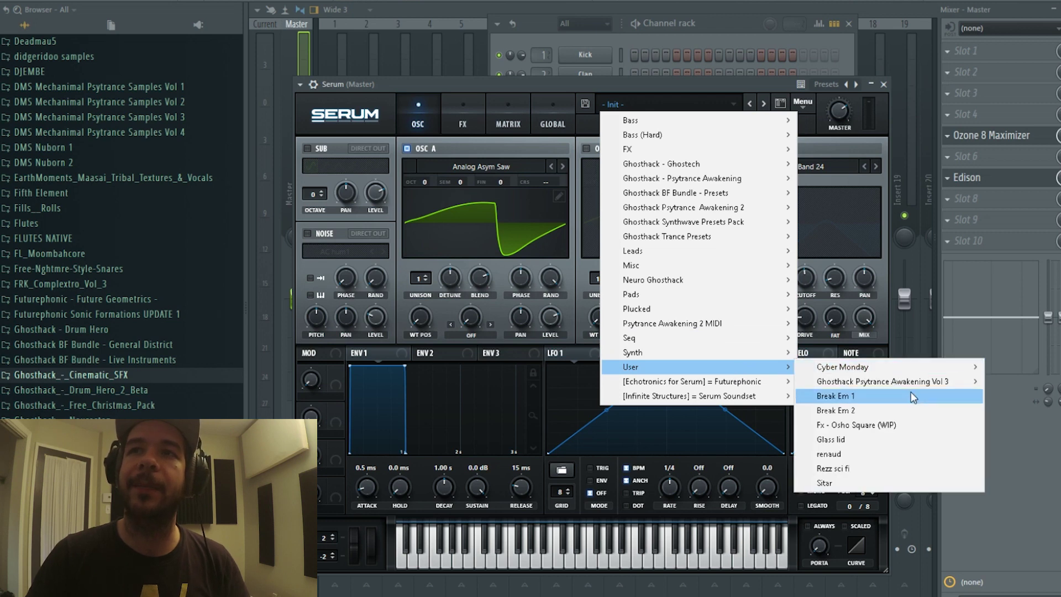
mouse_move(910, 385)
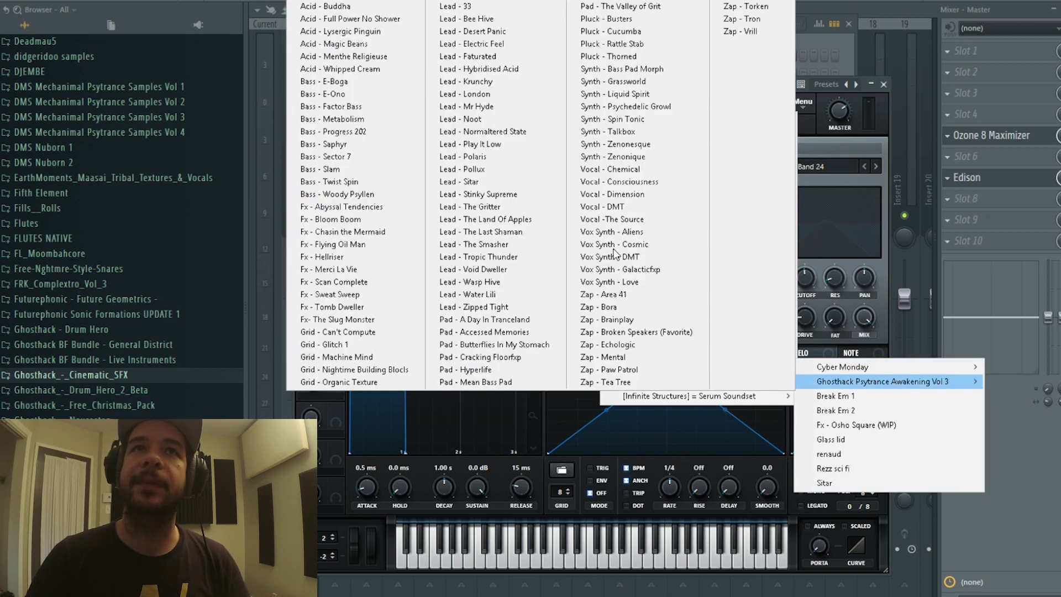
click(396, 81)
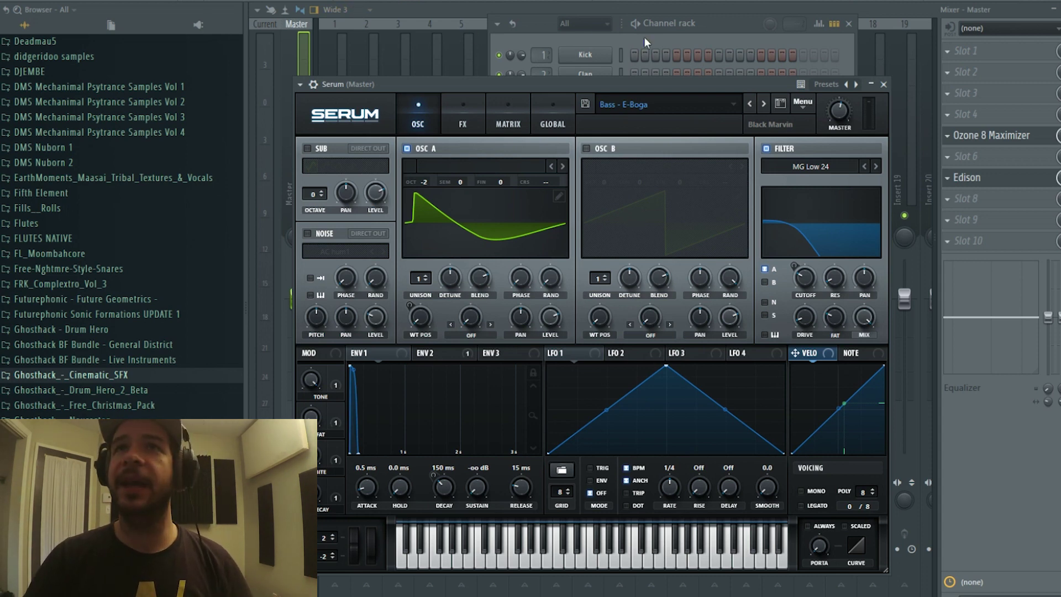
- Open the Serum channel's piano roll and play its pattern to audition the bass preset
click(695, 34)
right_click(605, 148)
click(630, 150)
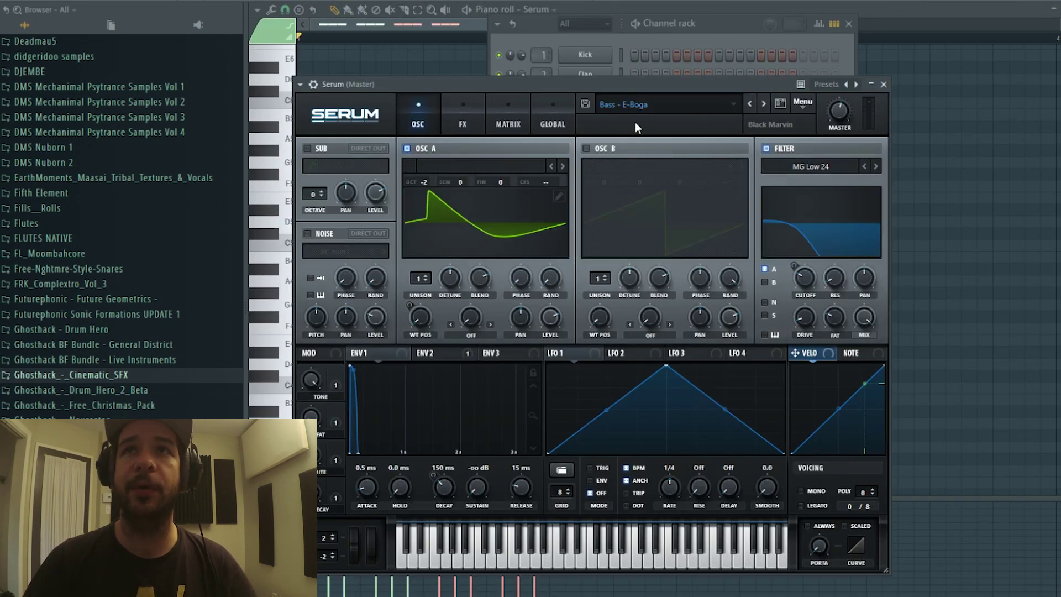
click(686, 39)
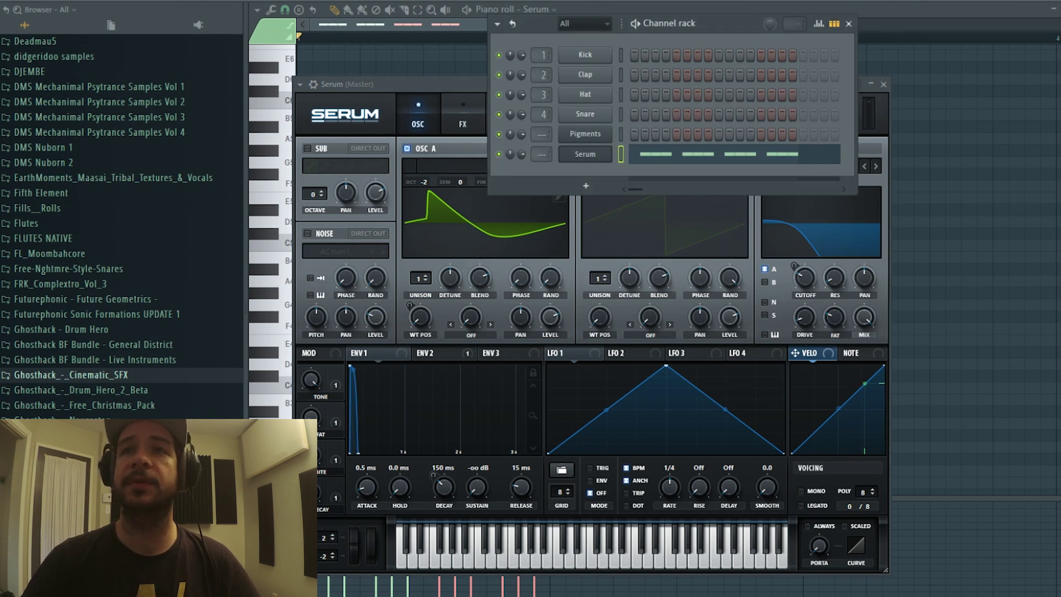
key(space)
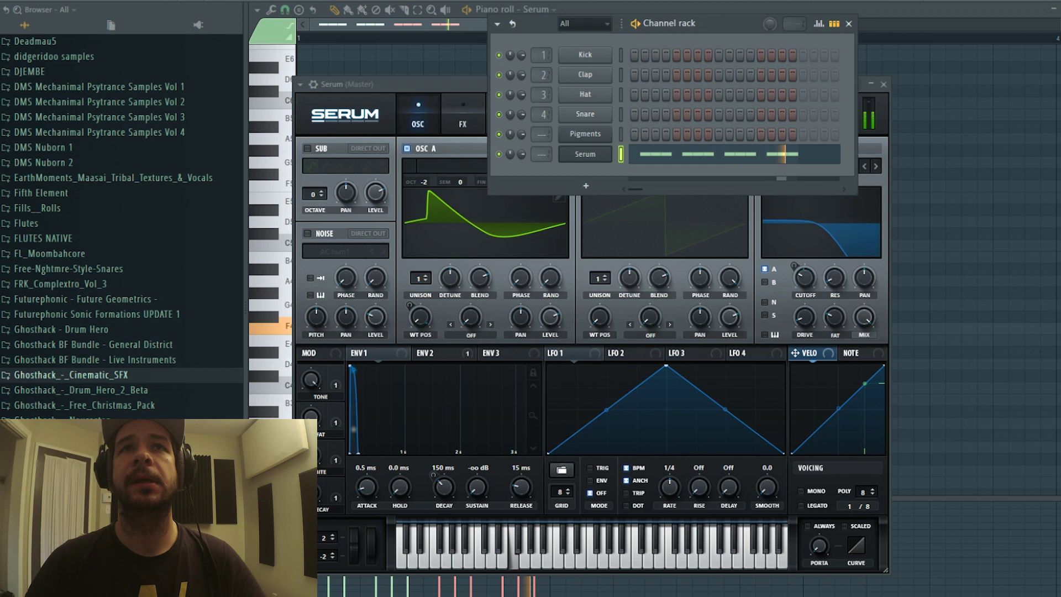
key(space)
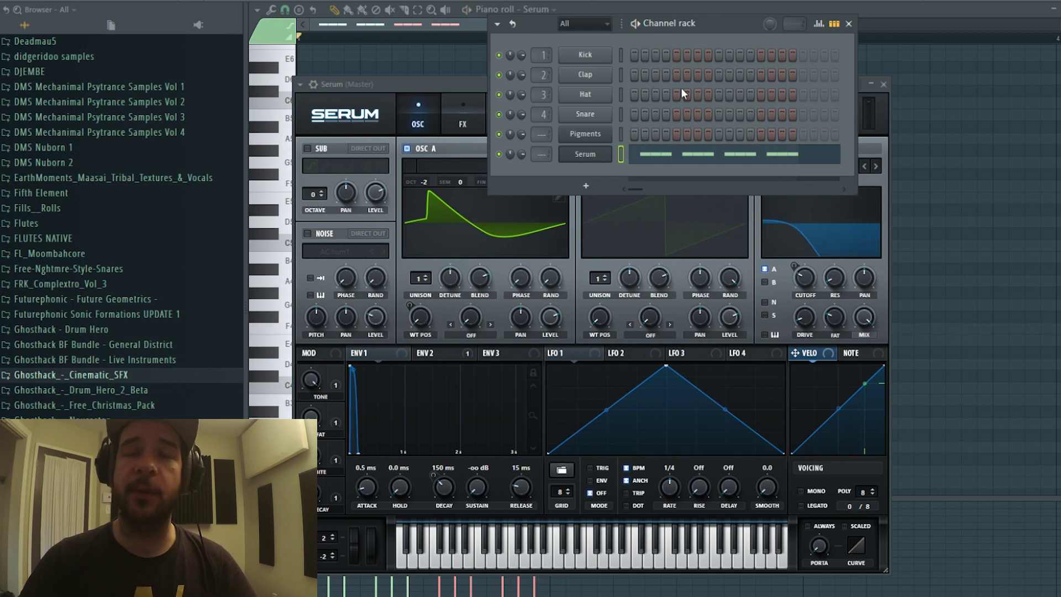
- Replace oscillator A's wavetable with Analog Asym Saw from the Sawchedelic set and play the pattern
click(469, 84)
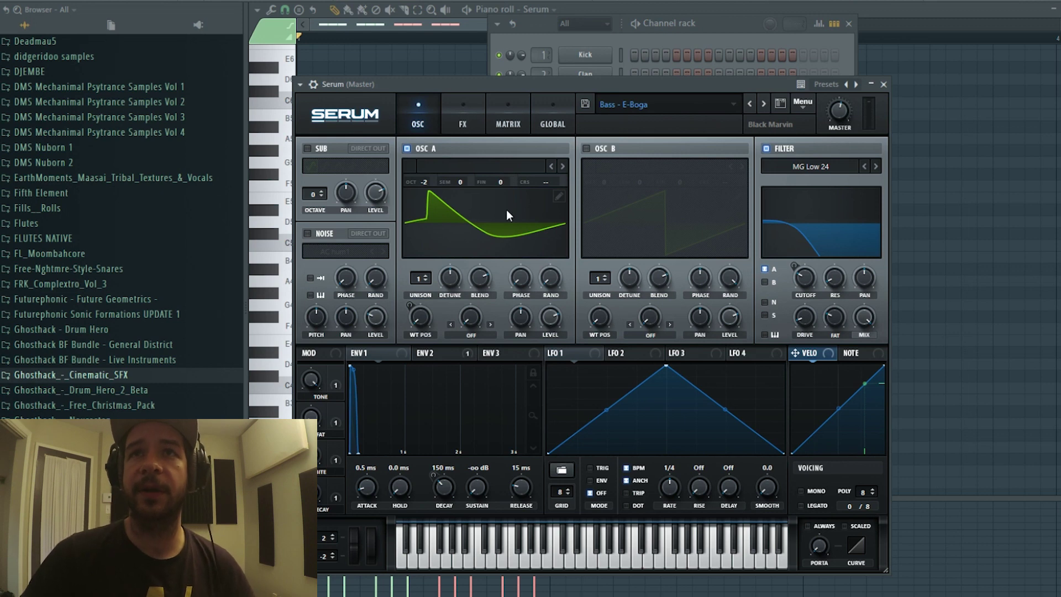
click(509, 169)
mouse_move(562, 432)
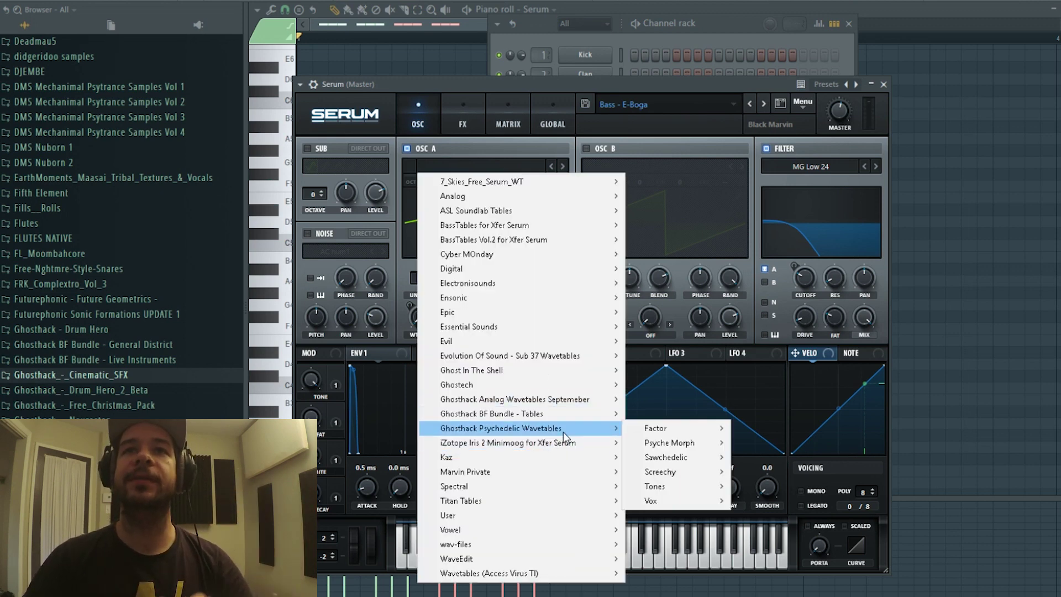
mouse_move(690, 456)
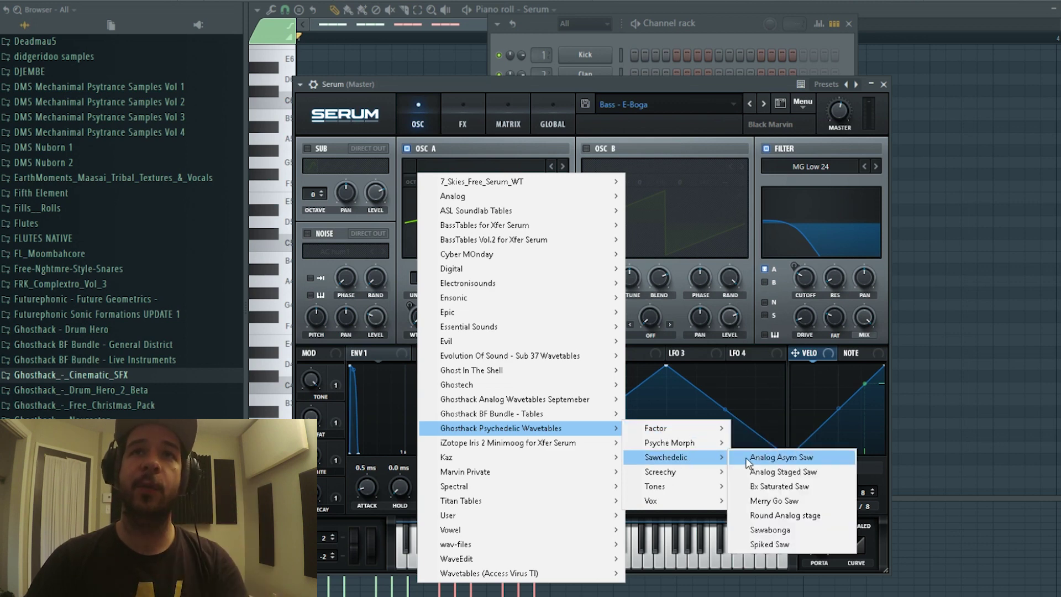
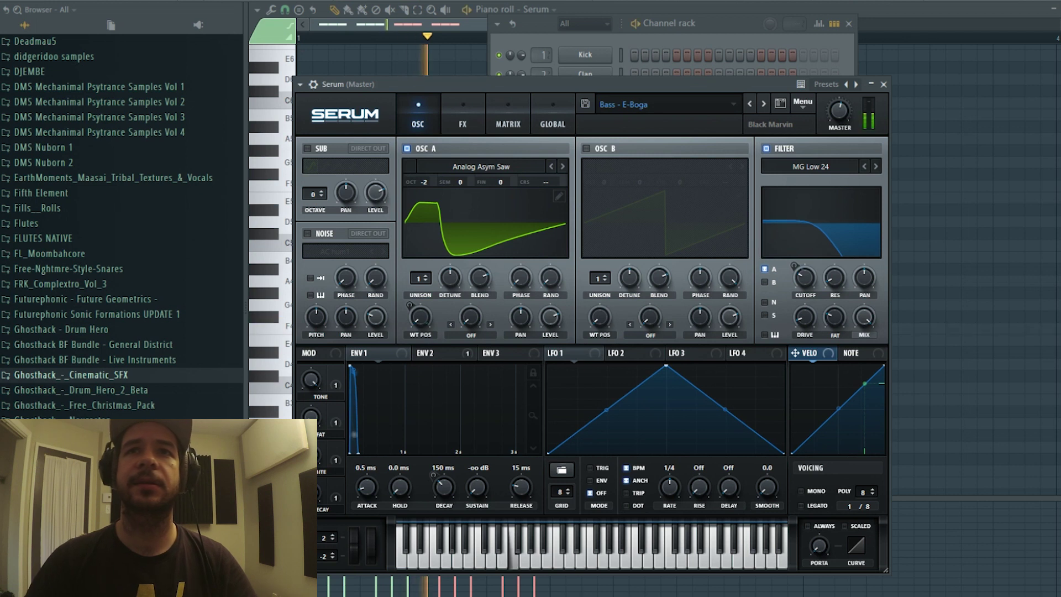
mouse_move(517, 280)
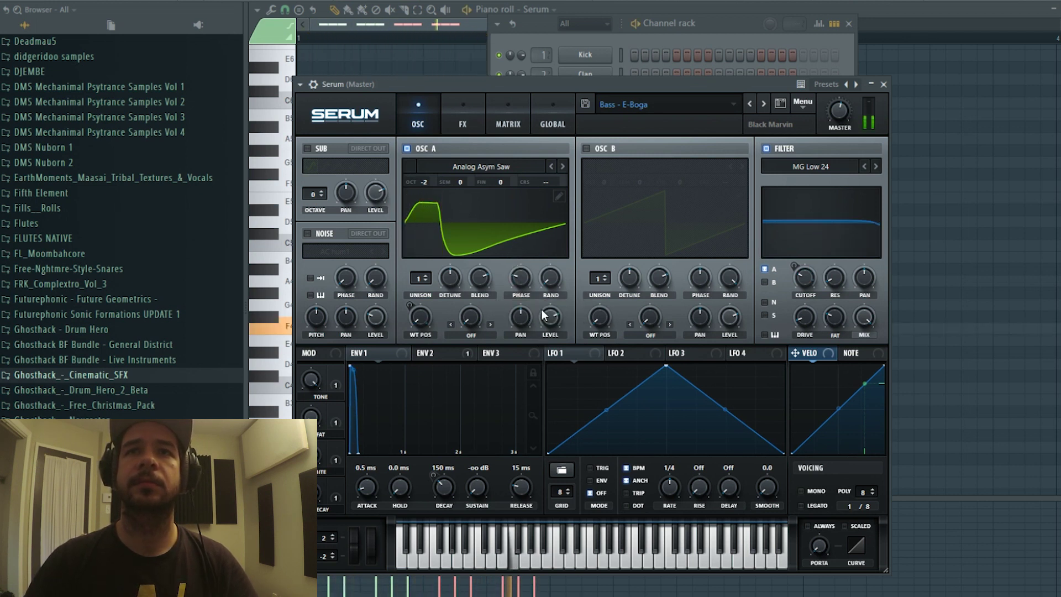
- Switch oscillator A to Analog Staged Saw and Bx Saturated Saw in turn, adjusting the phase during playback
click(564, 166)
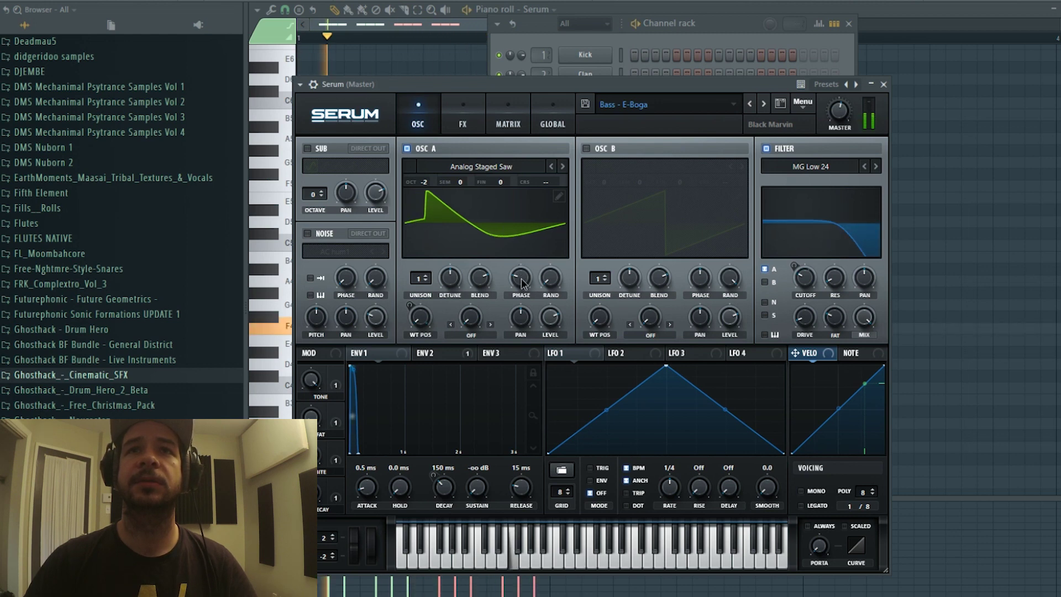
drag(515, 318, 522, 224)
key(space)
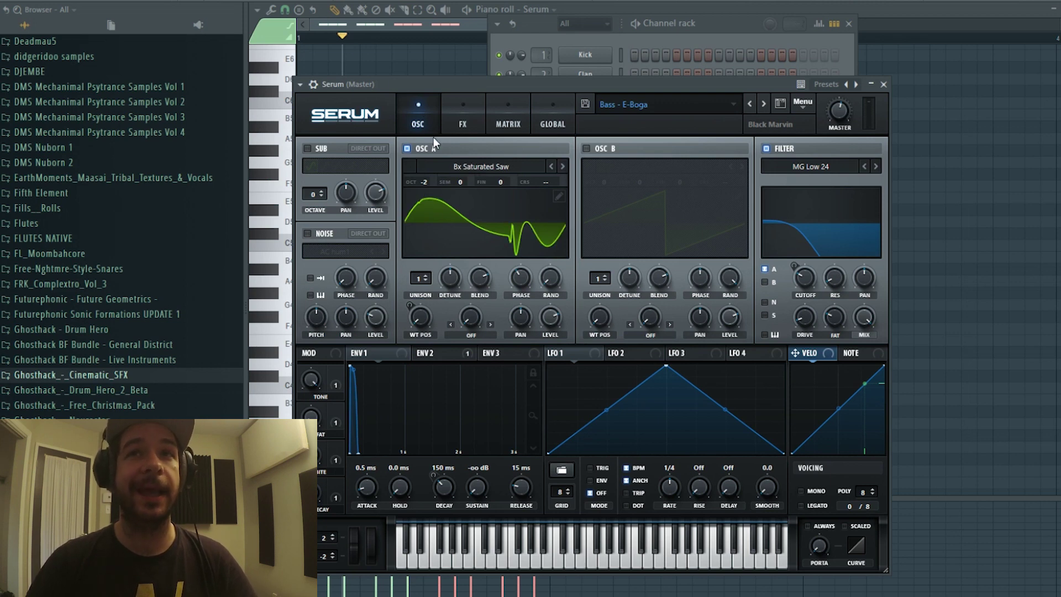
- Adjust oscillator A's phase for Bx Saturated Saw during playback, and repeat with the Merry Go Saw wavetable
key(space)
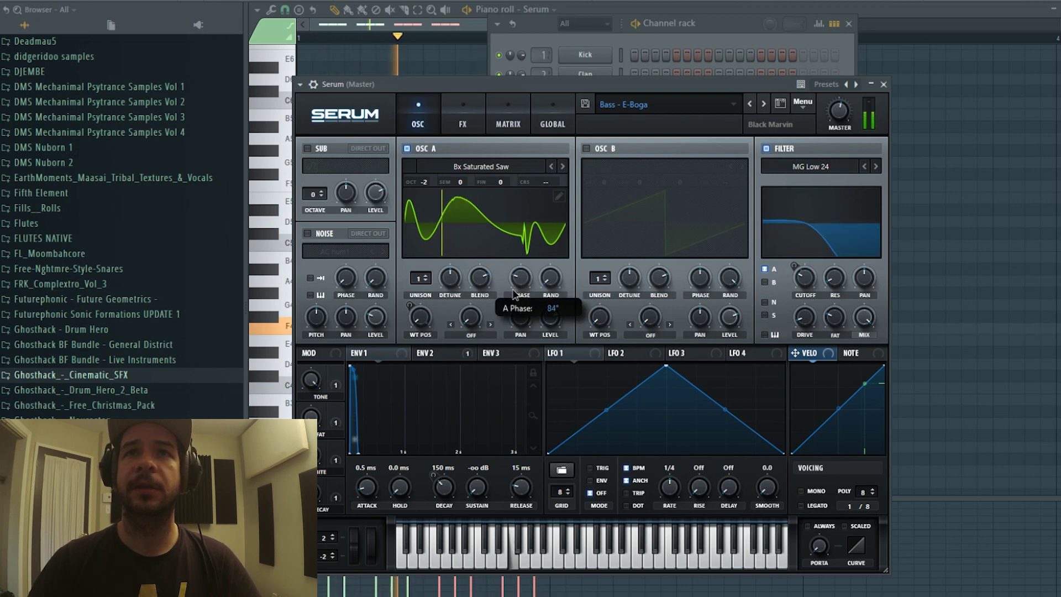
drag(516, 279, 505, 305)
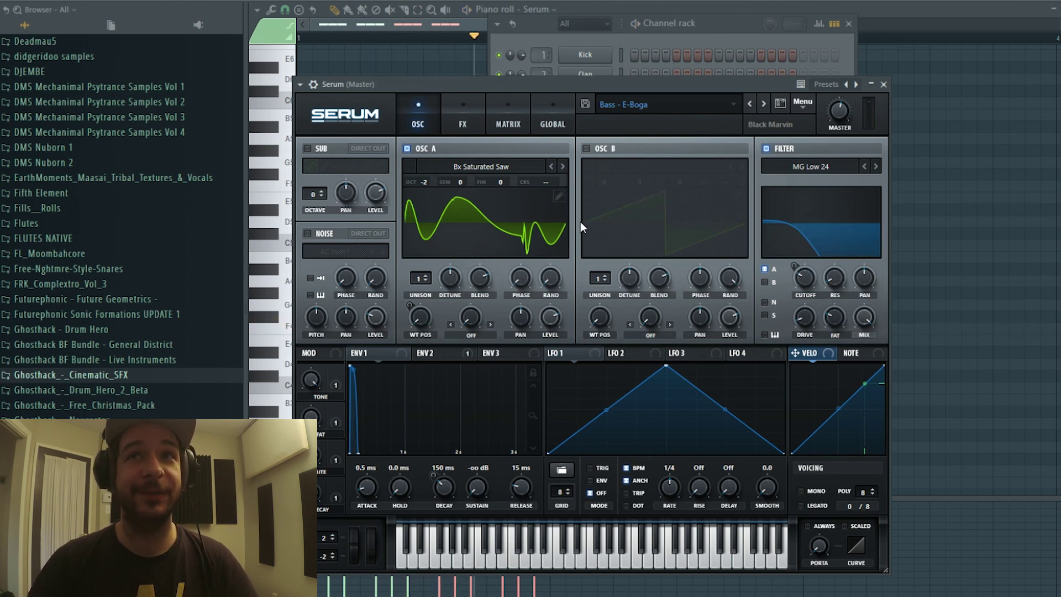
click(563, 167)
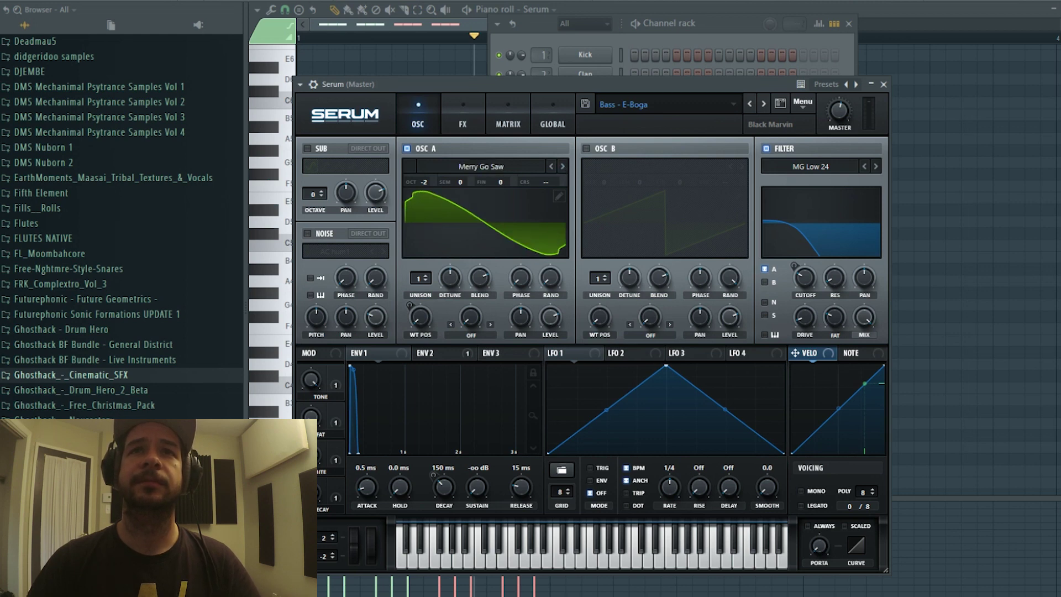
drag(520, 277, 519, 210)
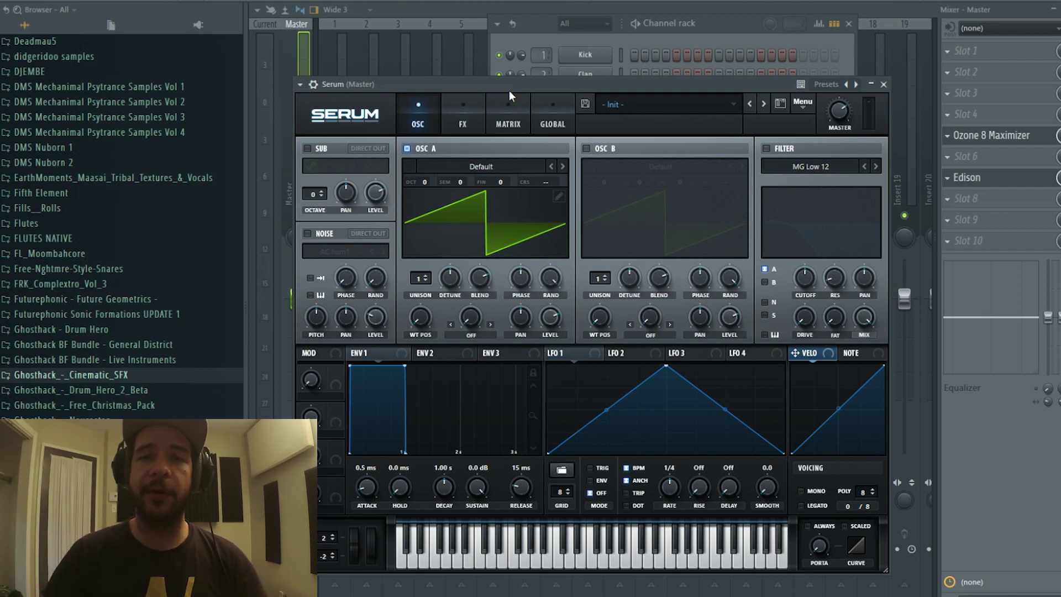
- Load the Psylocibeans wavetable from the Ghosthack Psychedelic Tones set into oscillator A and adjust its wavetable position
click(505, 164)
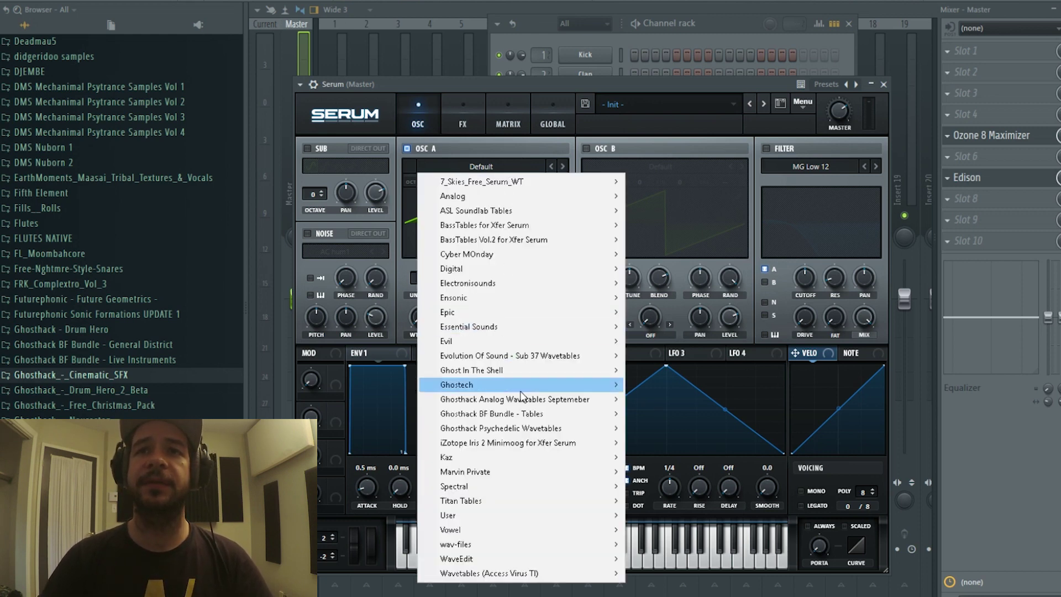
mouse_move(547, 429)
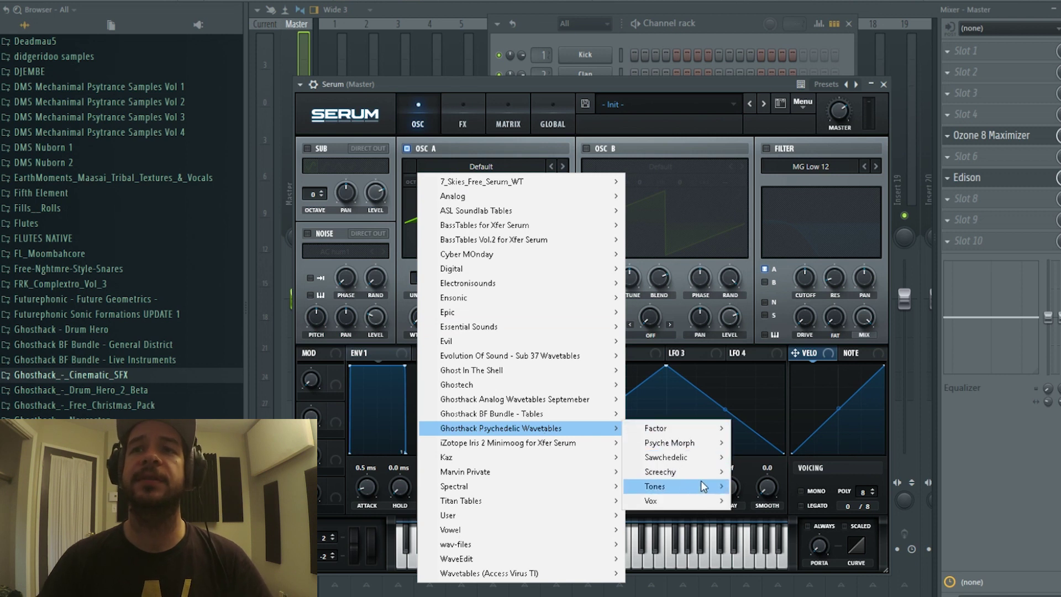
mouse_move(700, 486)
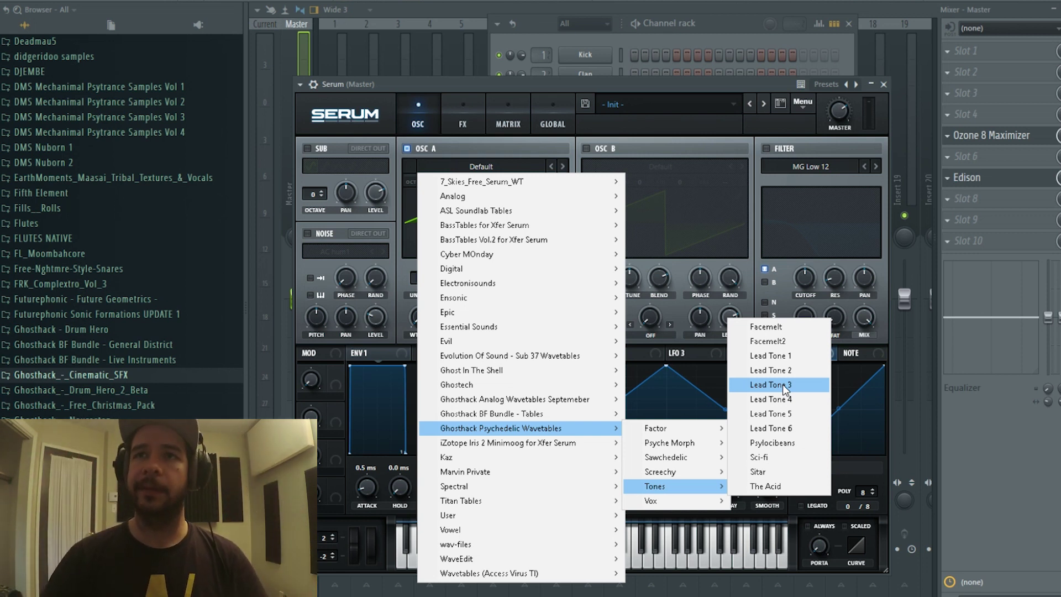
click(783, 445)
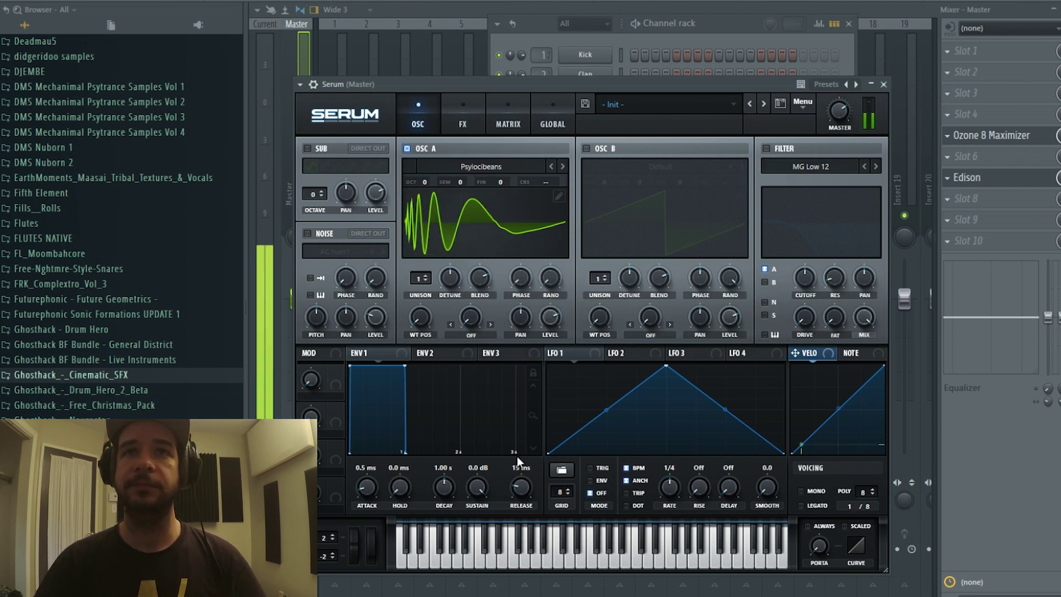
mouse_move(420, 317)
mouse_down()
mouse_move(437, 162)
mouse_move(420, 335)
mouse_up()
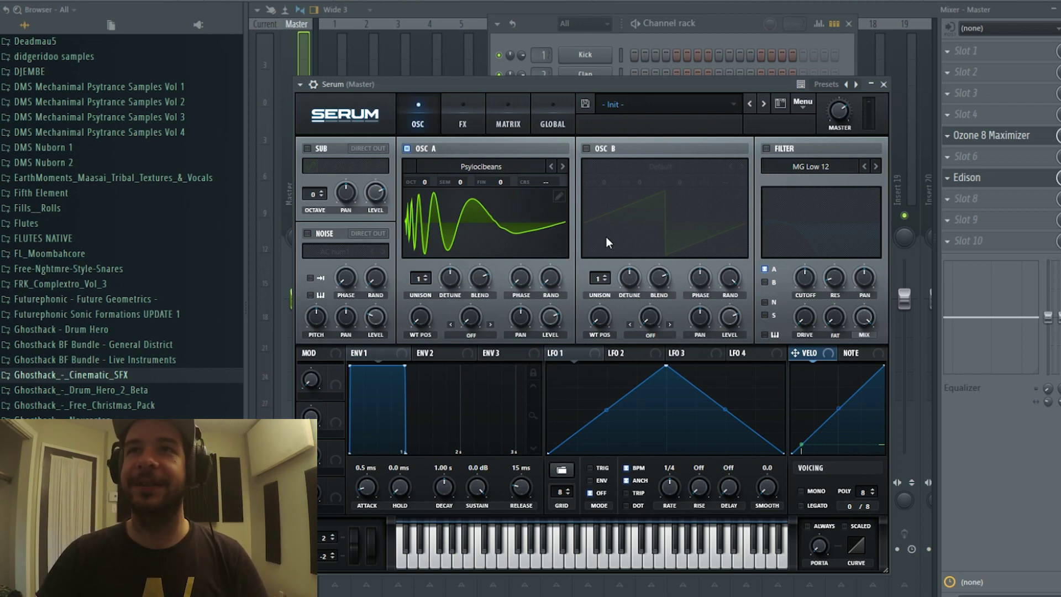
- Enable the filter as Band 24, lower its cutoff to about 63 Hz, and give oscillator A two unison voices
click(767, 149)
click(799, 166)
mouse_move(807, 181)
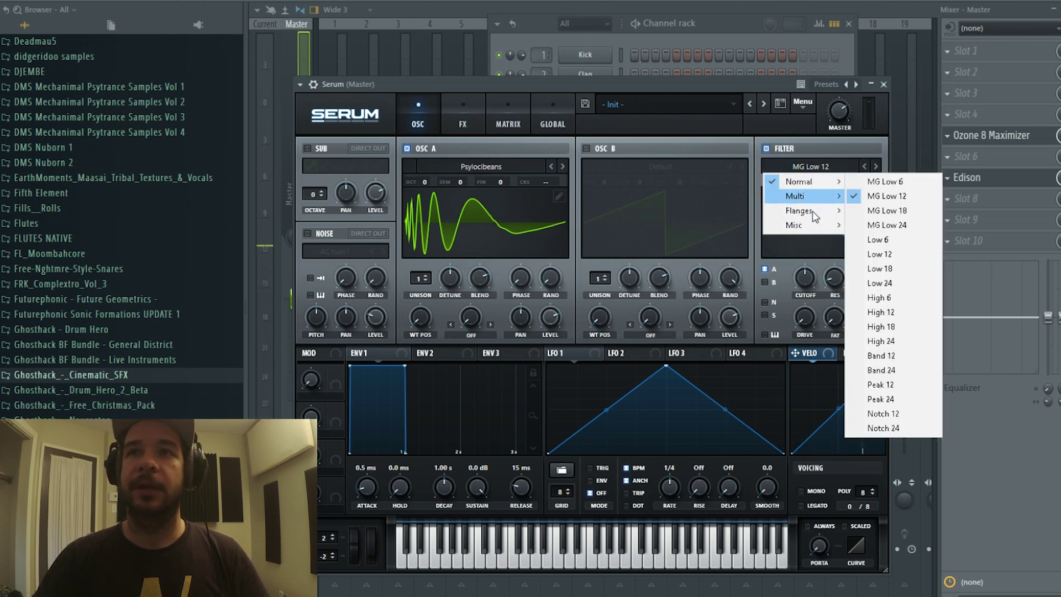
click(899, 370)
mouse_move(810, 278)
mouse_down()
mouse_move(795, 295)
mouse_move(804, 253)
mouse_move(804, 282)
mouse_up()
click(426, 280)
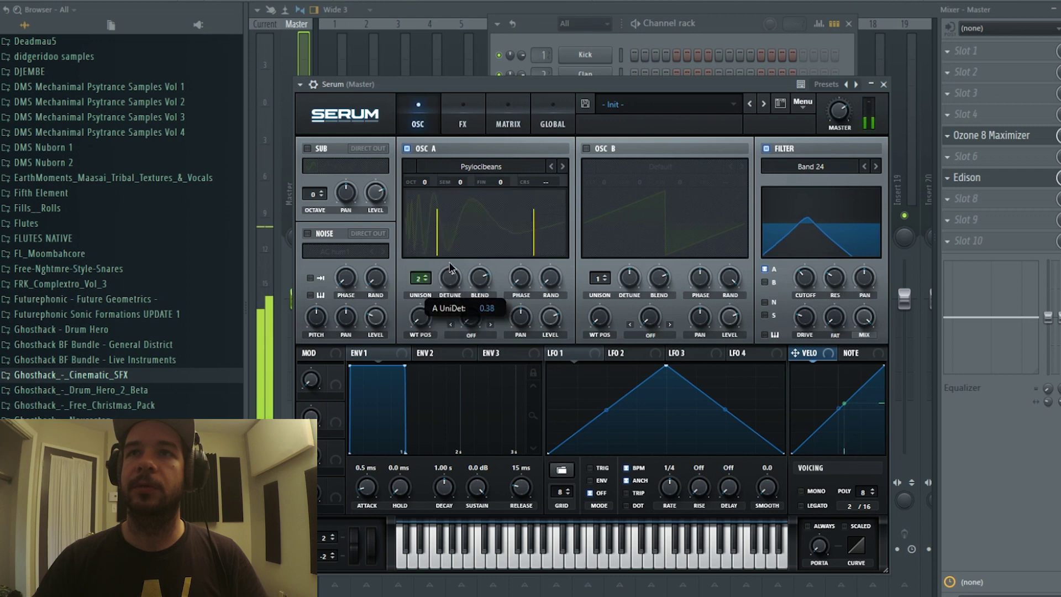
drag(779, 251, 751, 253)
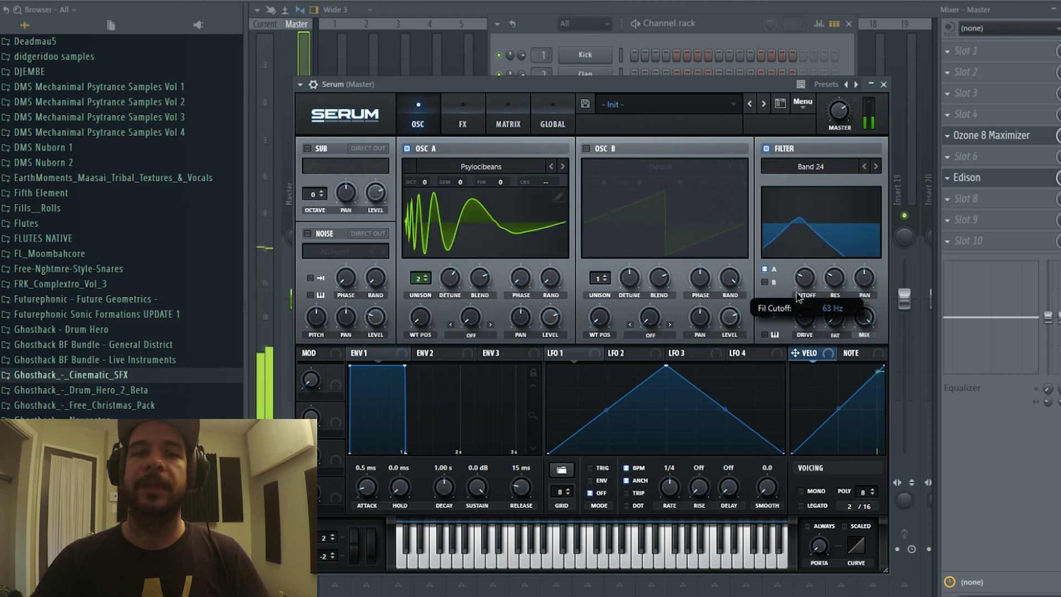
- Load the preset Lead - The Land Of Apples and replace oscillator A's wavetable with Psylocibeans from the Ghosthack Psychedelic Tones set
click(664, 104)
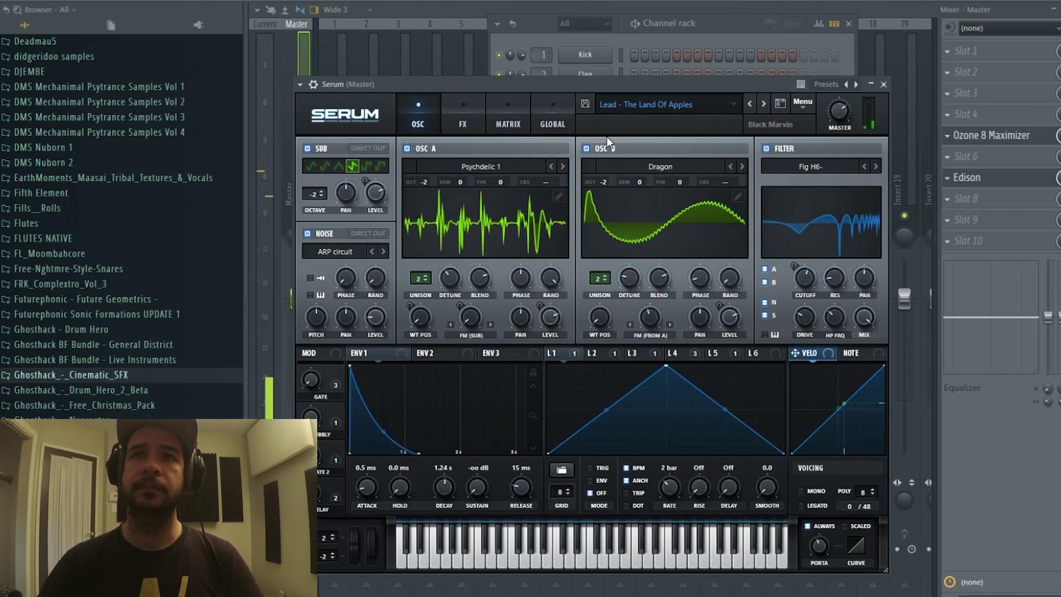
click(502, 166)
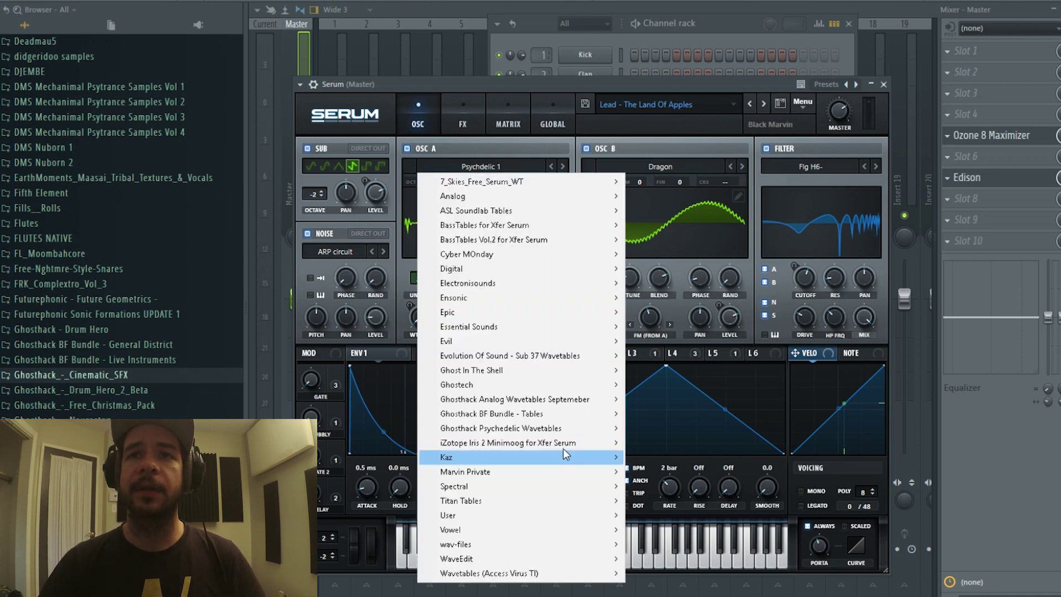
mouse_move(565, 428)
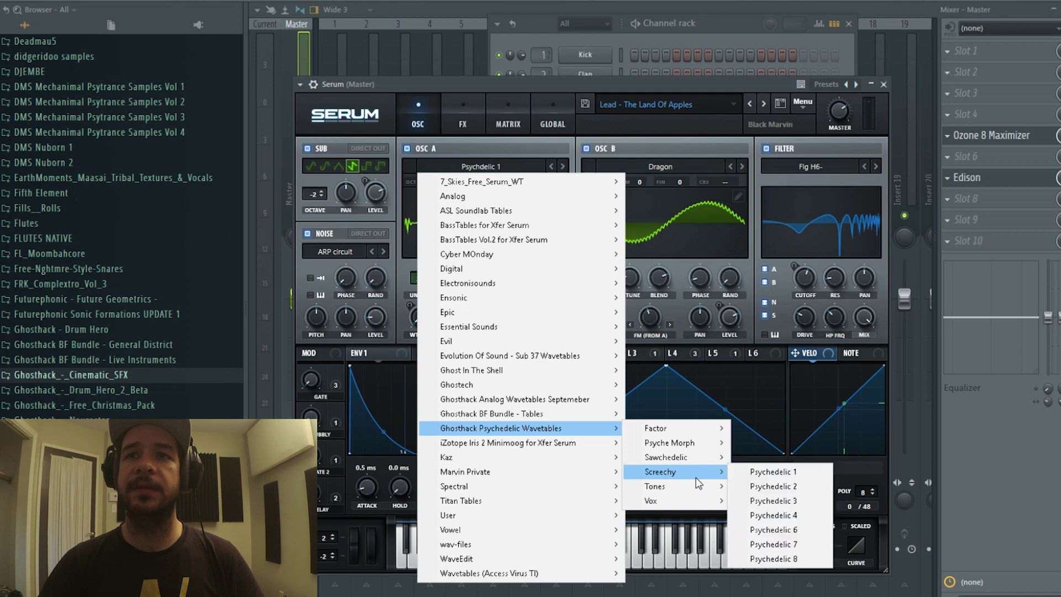
click(818, 473)
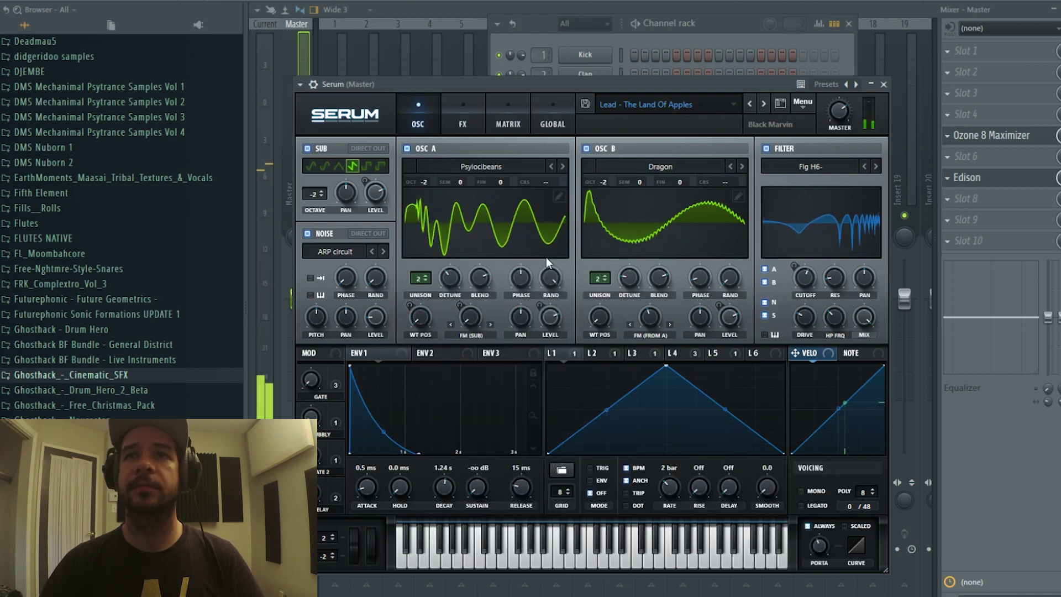
- Replace oscillator B's wavetable with Factor A from the Ghosthack Psychedelic Factor set and adjust its FM (From A) amount during playback
click(676, 161)
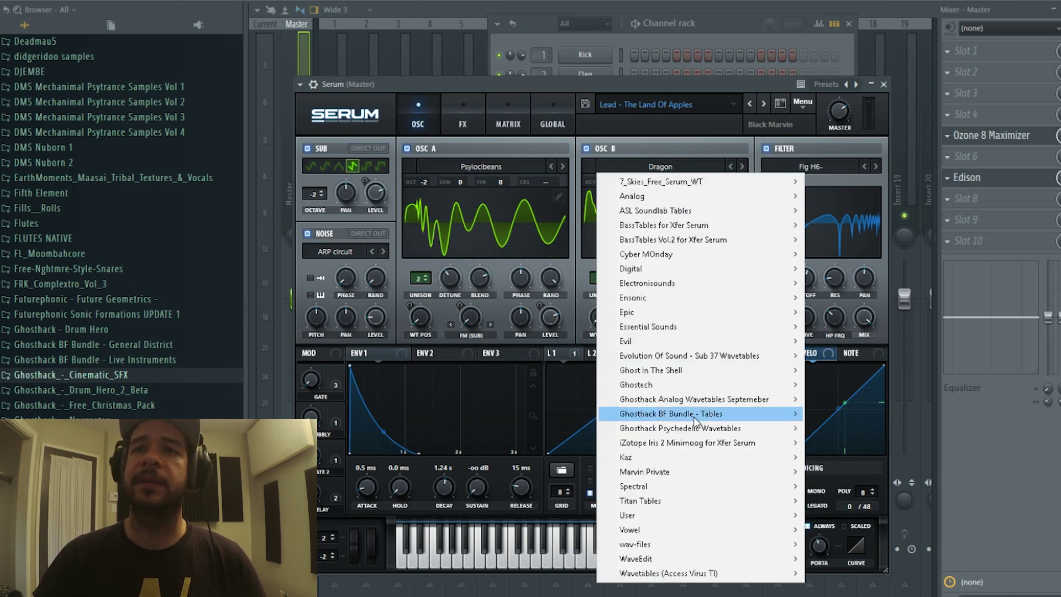
mouse_move(707, 428)
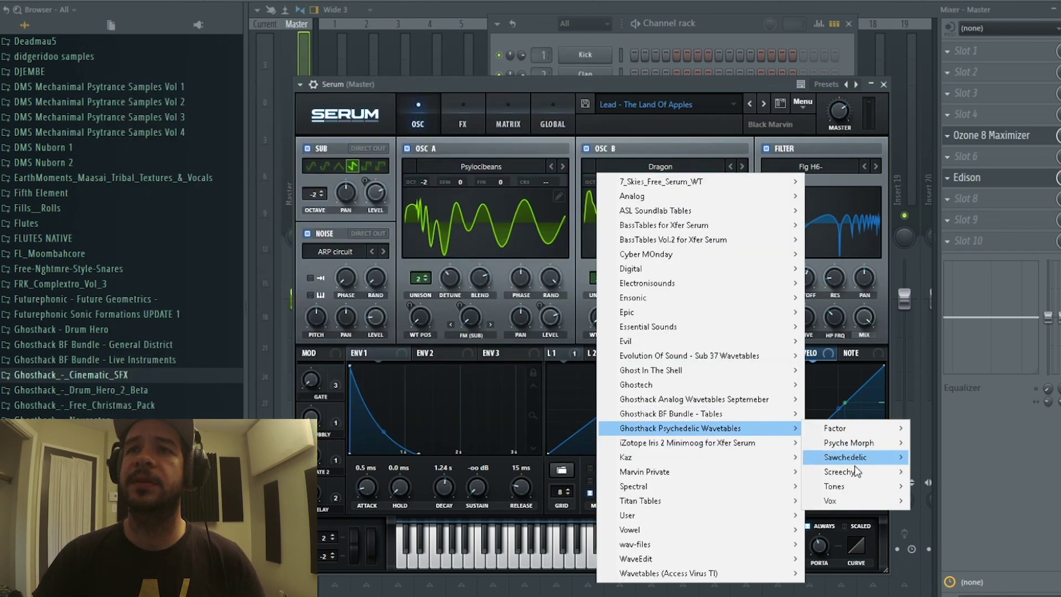
mouse_move(860, 475)
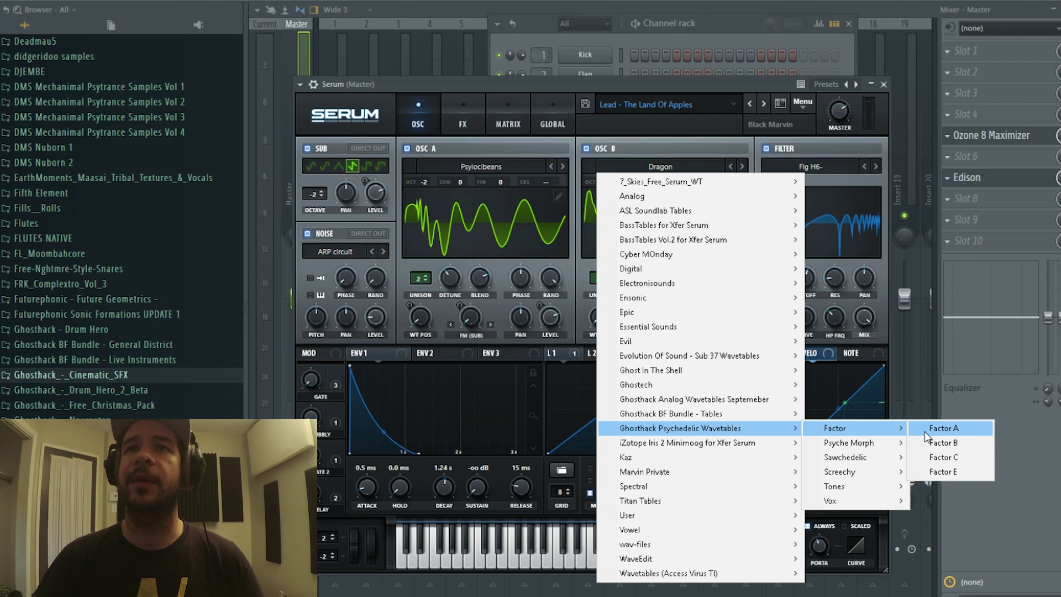
key(Escape)
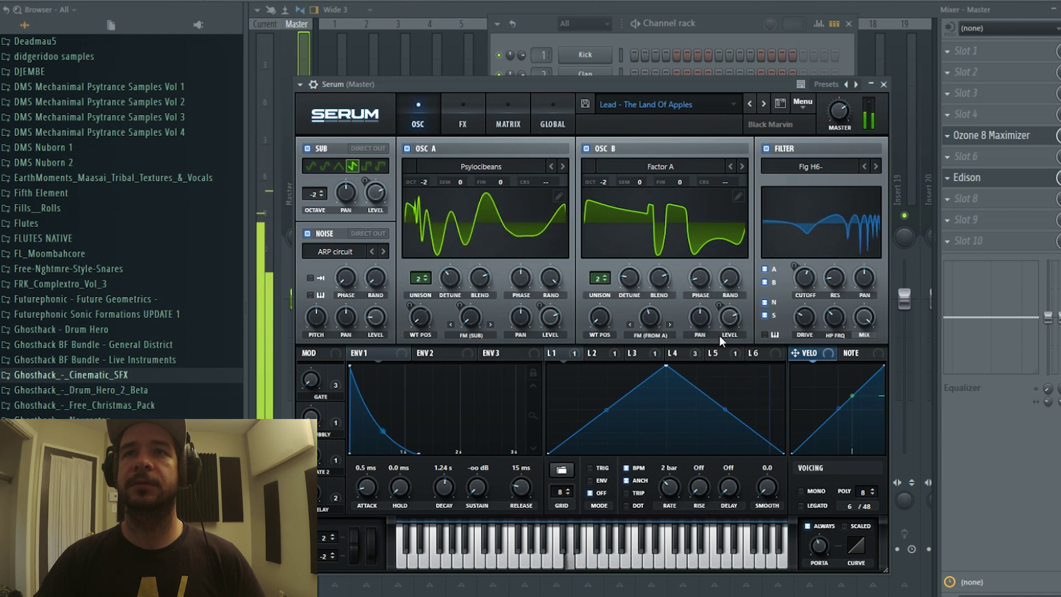
drag(655, 320, 657, 285)
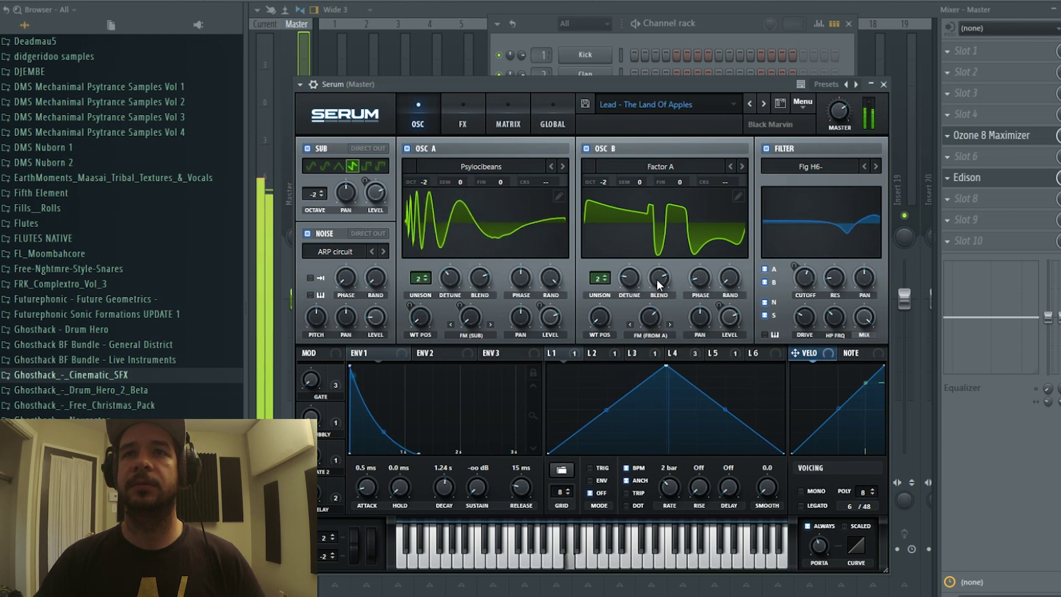